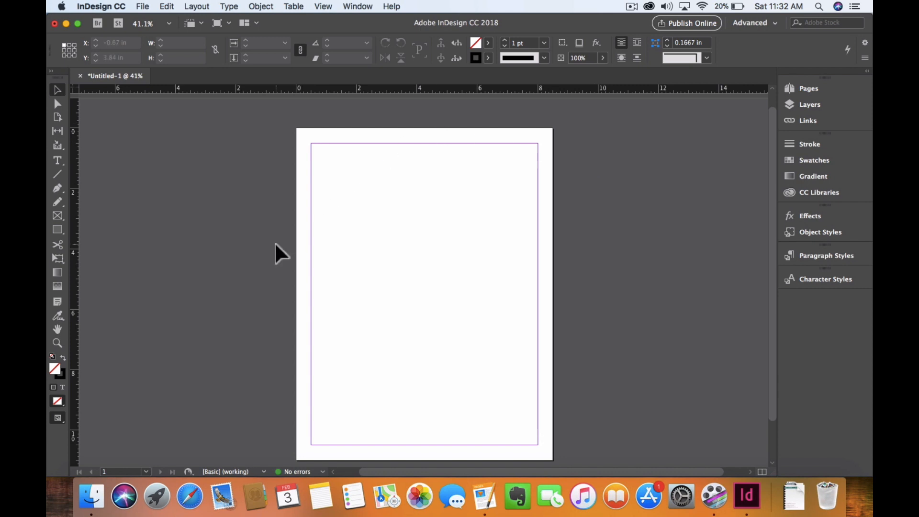
- Place the kittens image in the upper part of the page, about 7 in wide and 3.89 in high
{"action": "left_click", "coordinate": [144, 8]}
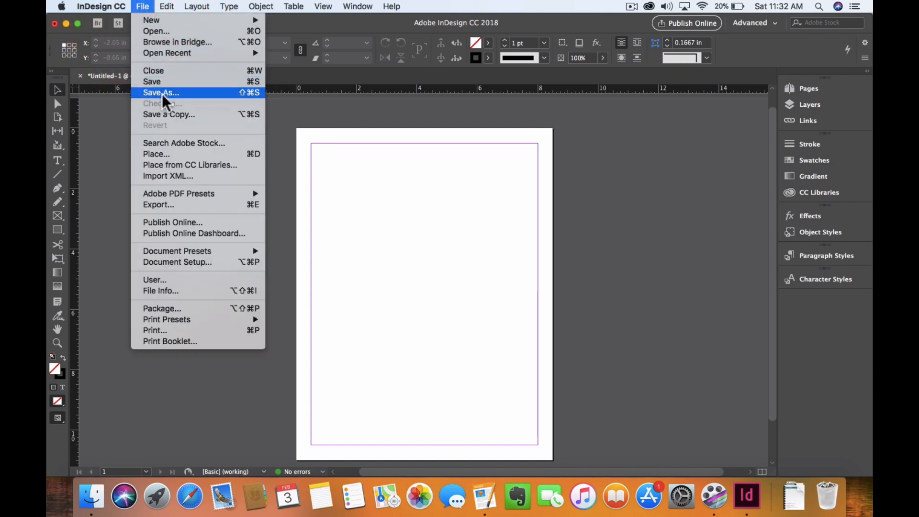
{"action": "left_click", "coordinate": [175, 156]}
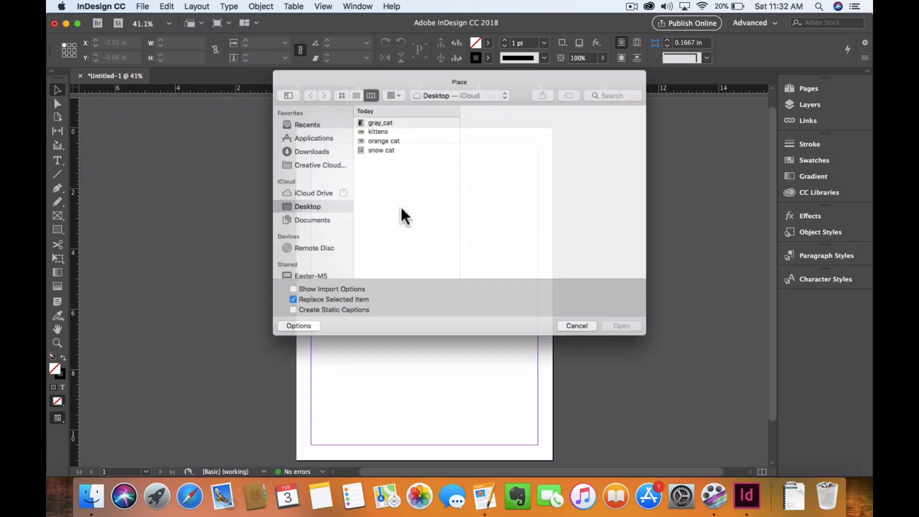
{"action": "left_click", "coordinate": [402, 136]}
{"action": "left_click", "coordinate": [399, 126]}
{"action": "key", "text": "Down"}
{"action": "key", "text": "Up"}
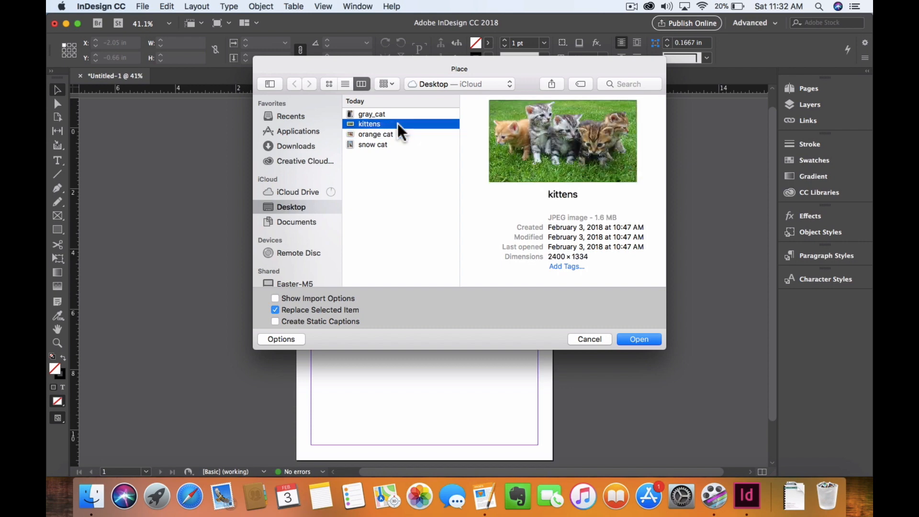
{"action": "key", "text": "Up"}
{"action": "key", "text": "Down"}
{"action": "left_click", "coordinate": [641, 340]}
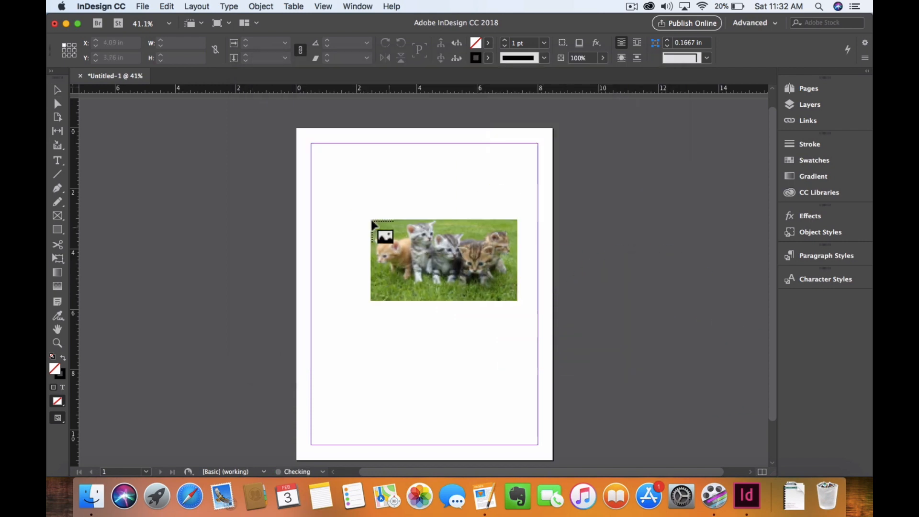
{"action": "left_click_drag", "start_coordinate": [320, 170], "coordinate": [531, 245]}
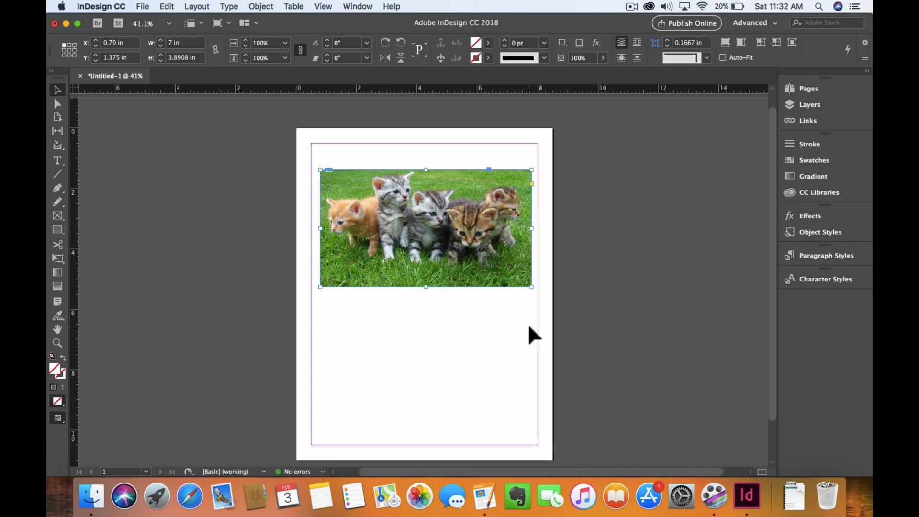
{"action": "left_click", "coordinate": [528, 324]}
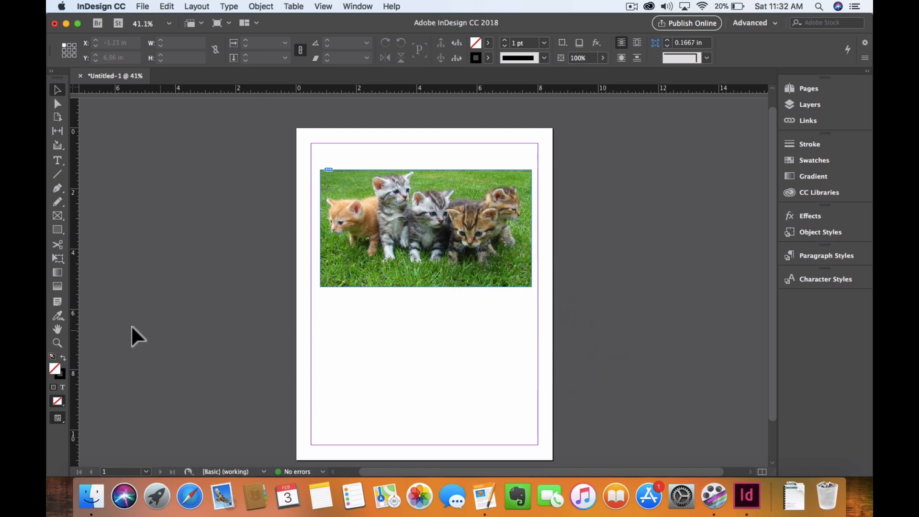
- Extract a colour theme from the kittens photo with the Color Theme Tool, choose the Muted variant and add it to the swatches
{"action": "left_click", "coordinate": [56, 315]}
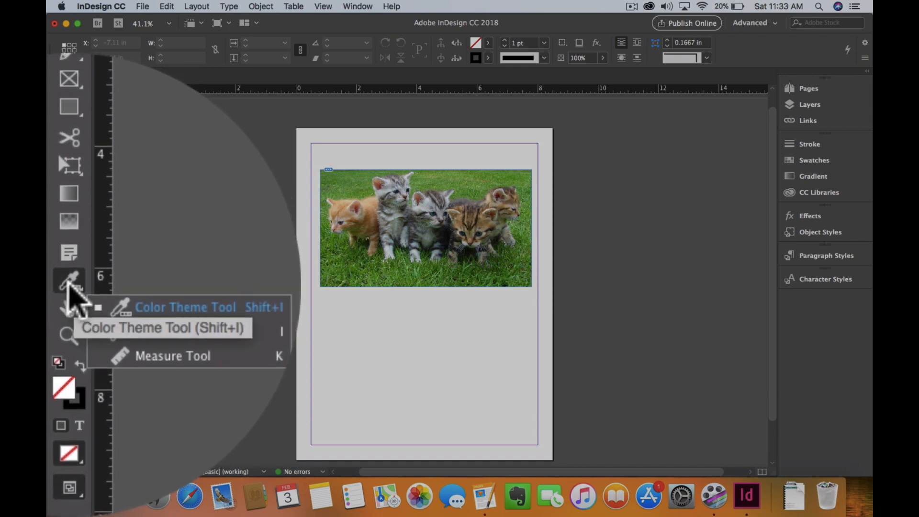
{"action": "left_click", "coordinate": [70, 290]}
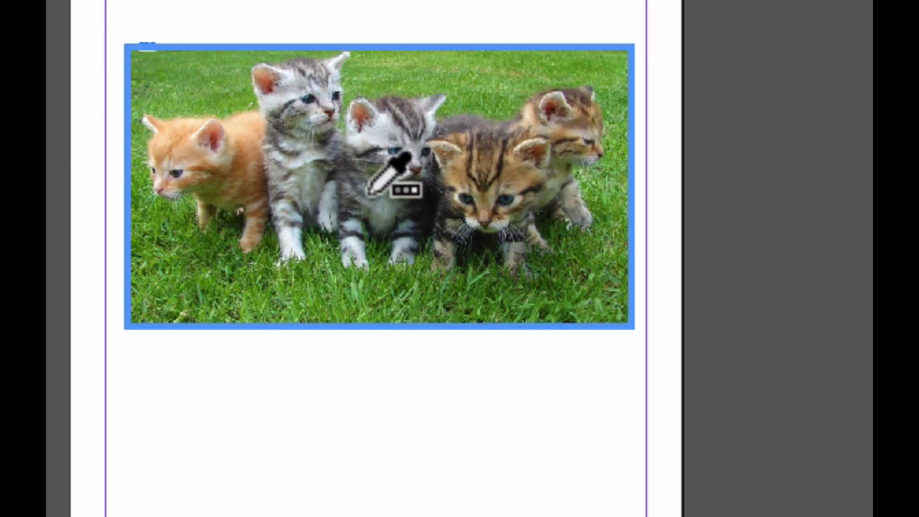
{"action": "left_click", "coordinate": [328, 206]}
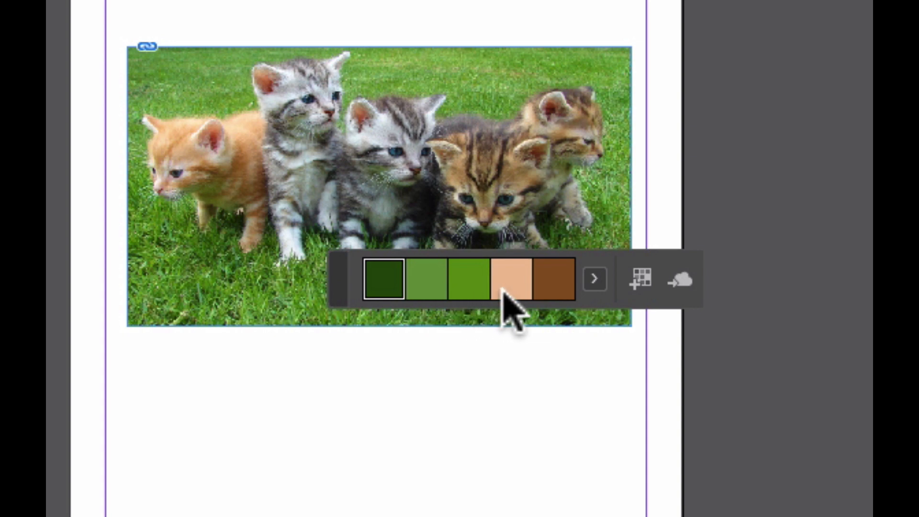
{"action": "left_click", "coordinate": [594, 279]}
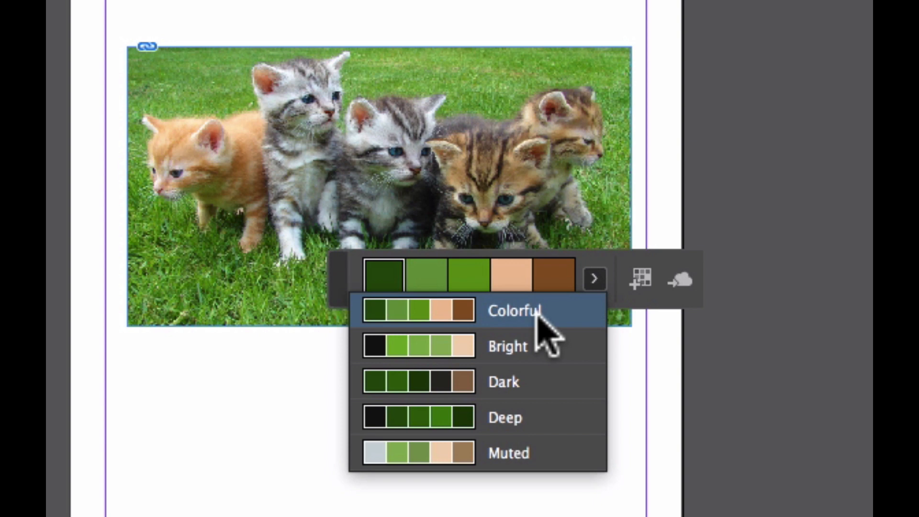
{"action": "left_click", "coordinate": [555, 455]}
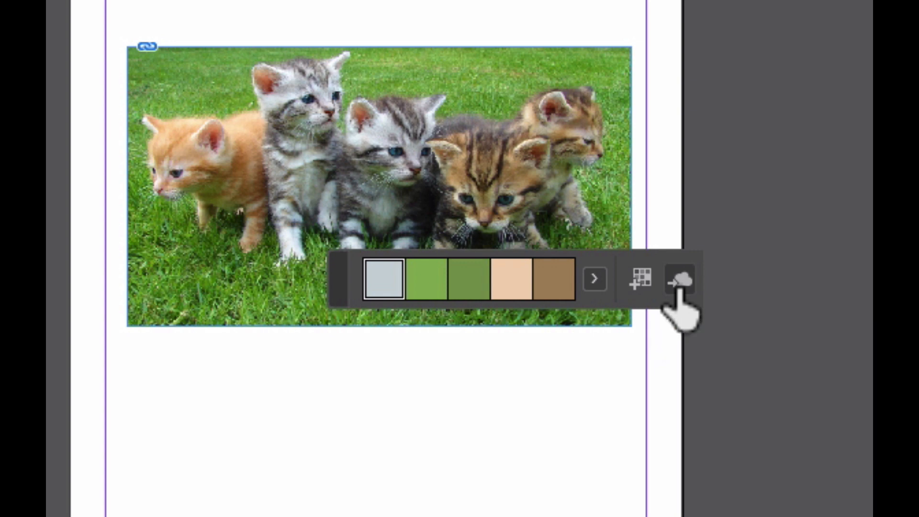
{"action": "left_click", "coordinate": [647, 283]}
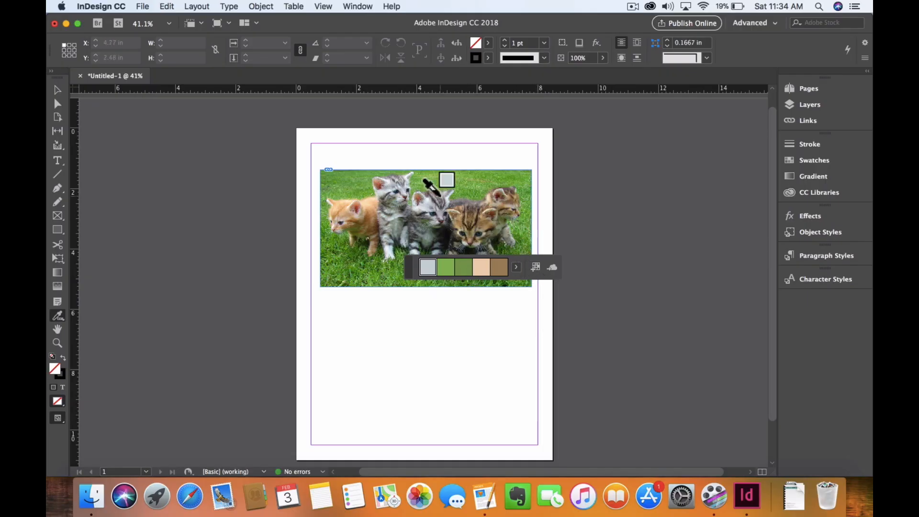
- Examine the colours in the Muted_Theme swatch group
{"action": "left_click", "coordinate": [57, 90]}
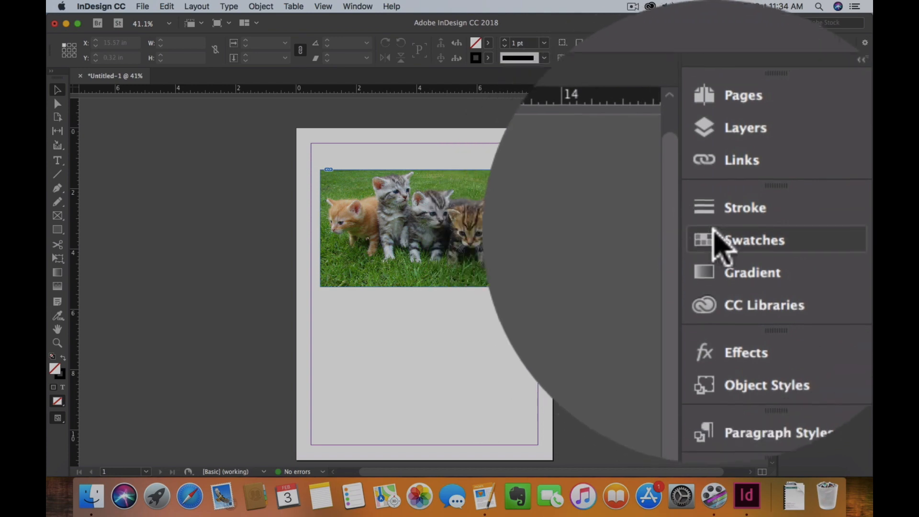
{"action": "left_click", "coordinate": [800, 158]}
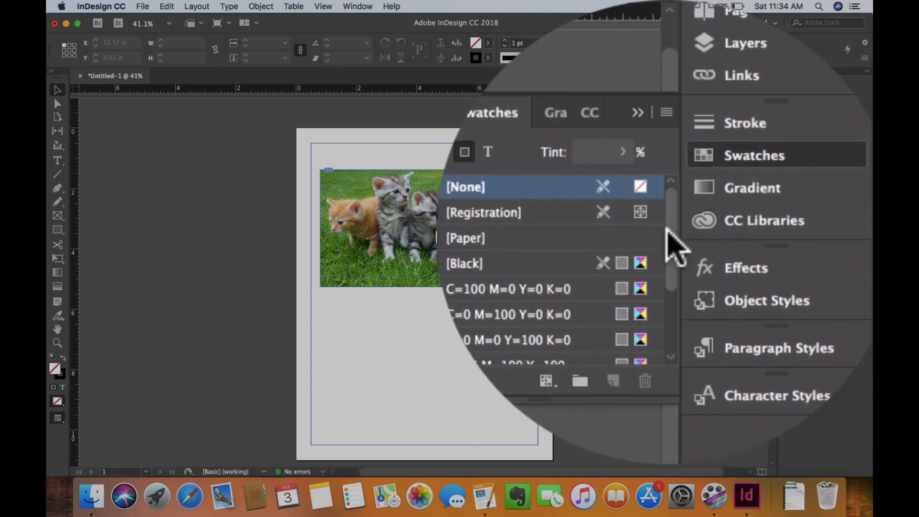
{"action": "left_click", "coordinate": [671, 234]}
{"action": "left_click_drag", "start_coordinate": [670, 233], "coordinate": [661, 257]}
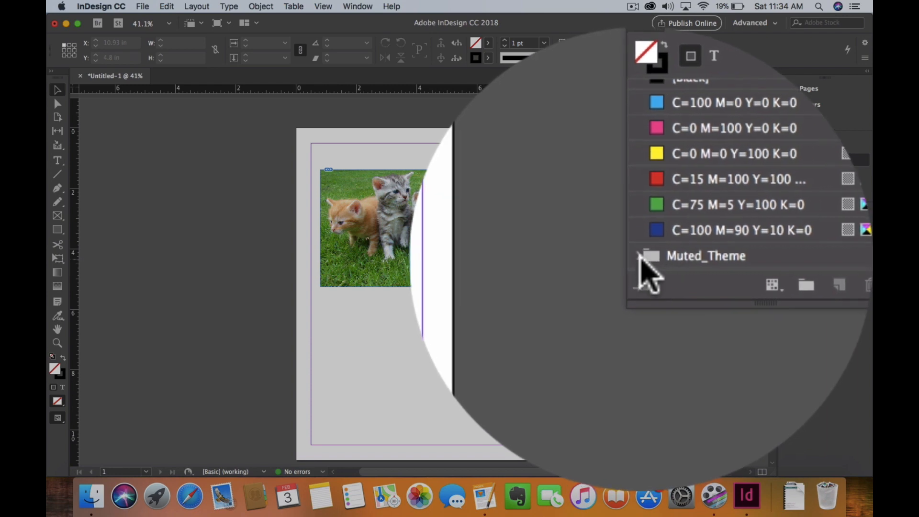
{"action": "left_click", "coordinate": [640, 260]}
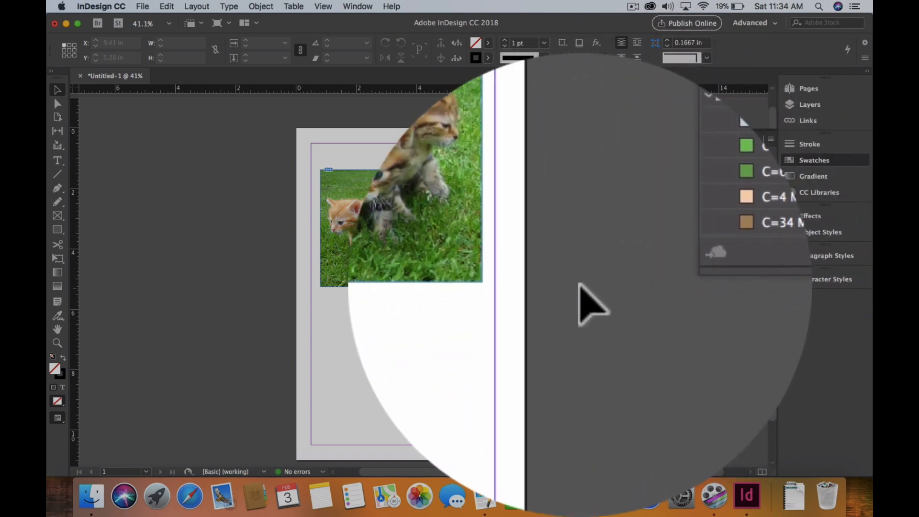
{"action": "left_click", "coordinate": [575, 288]}
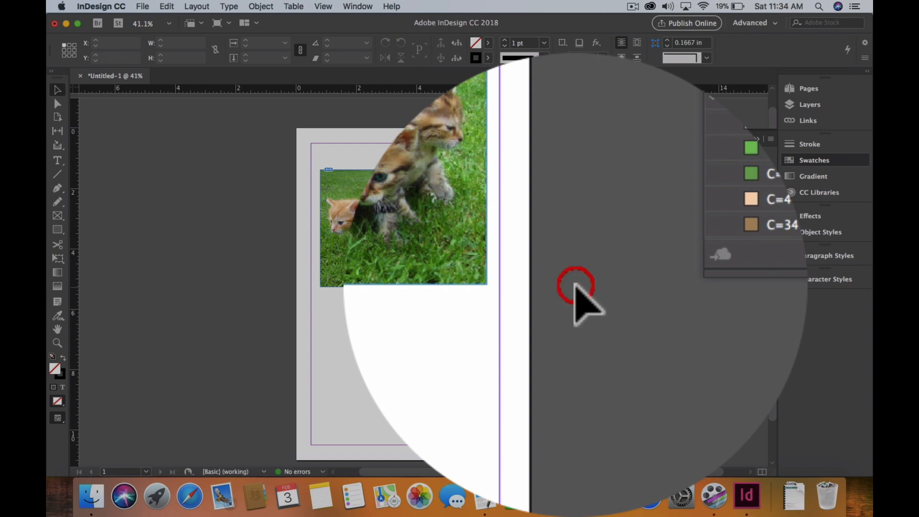
- Add a text frame about 6.86 in by 0.59 in above the photo and enter "Cats" in it
{"action": "left_click", "coordinate": [58, 161]}
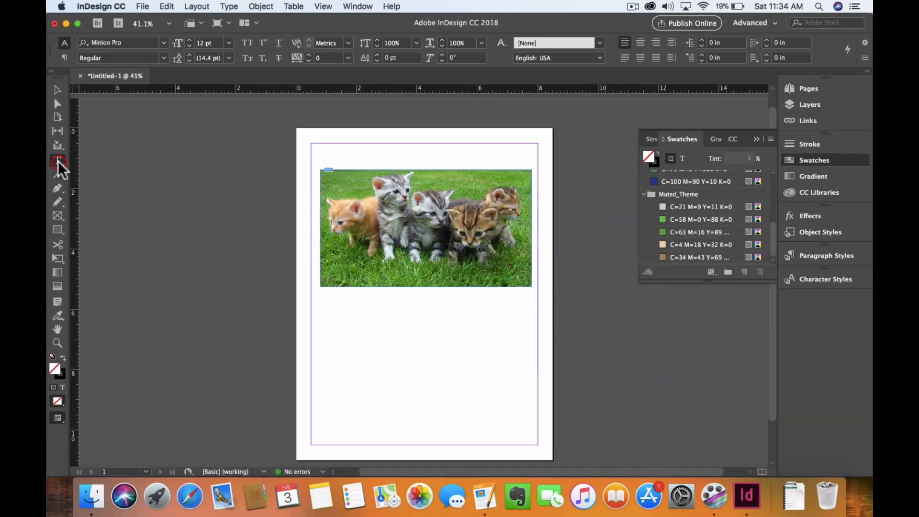
{"action": "mouse_move", "coordinate": [325, 147]}
{"action": "left_mouse_down"}
{"action": "mouse_move", "coordinate": [359, 157]}
{"action": "mouse_move", "coordinate": [517, 154]}
{"action": "mouse_move", "coordinate": [532, 165]}
{"action": "left_mouse_up"}
{"action": "left_click", "coordinate": [463, 159]}
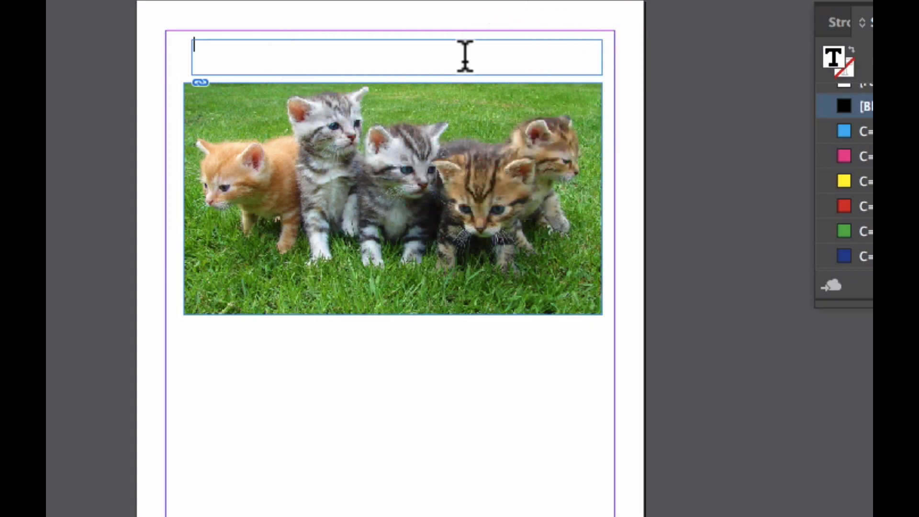
{"action": "type", "text": "Cat"}
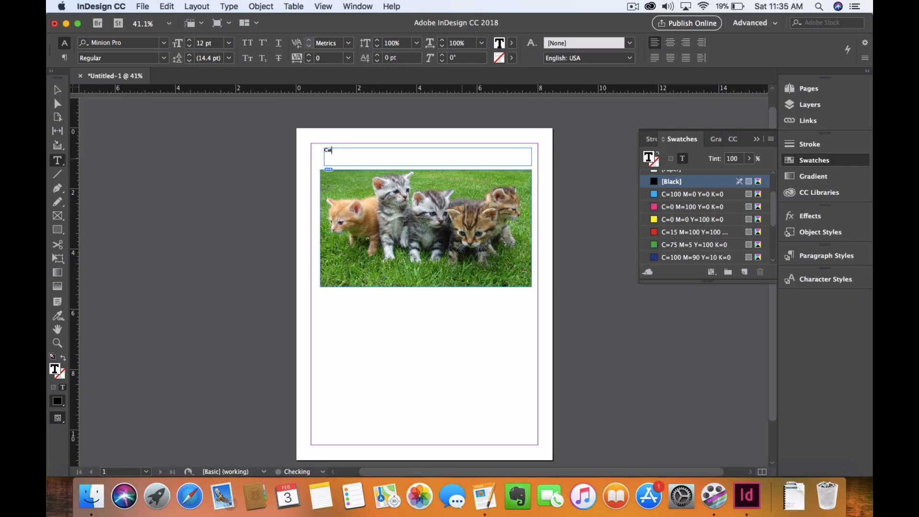
{"action": "type", "text": "s"}
- Set the "Cats" heading to 30 pt and add an exclamation mark at its end
{"action": "left_click_drag", "start_coordinate": [418, 152], "coordinate": [317, 147]}
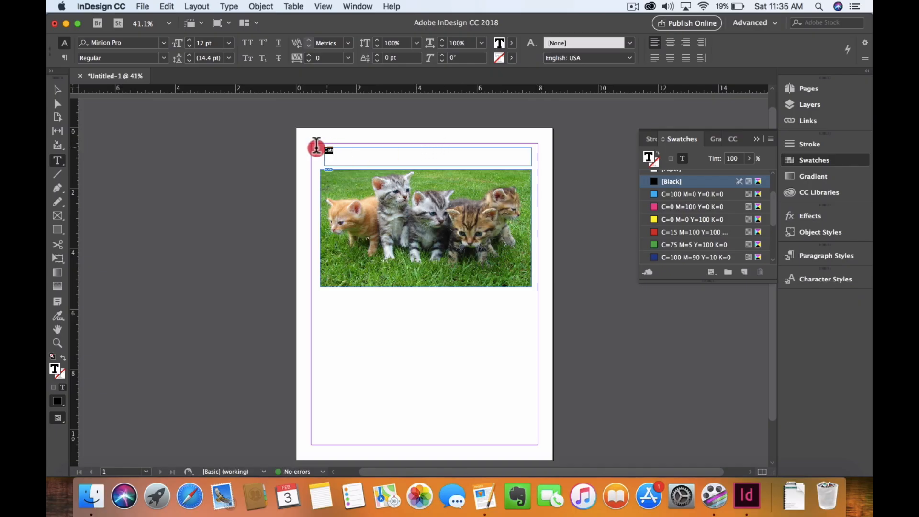
{"action": "left_click", "coordinate": [229, 43]}
{"action": "left_click", "coordinate": [277, 236]}
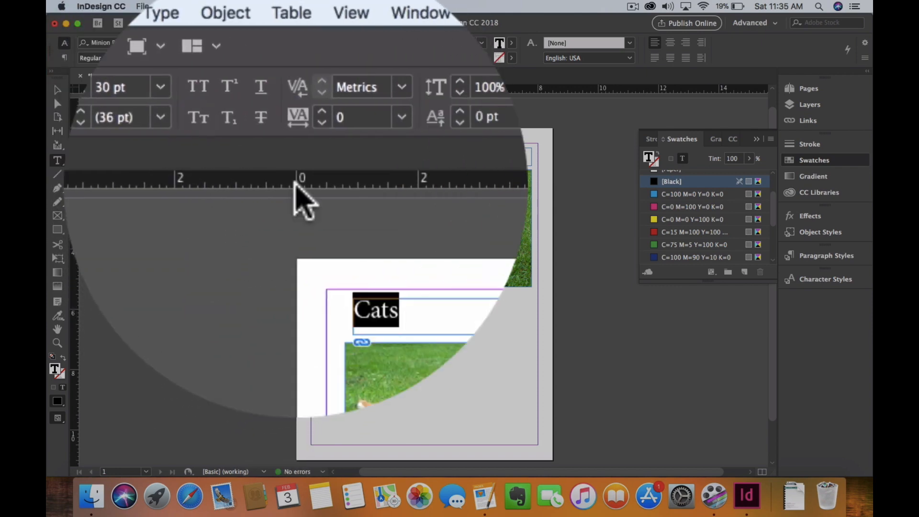
{"action": "left_click", "coordinate": [358, 228]}
{"action": "type", "text": "!"}
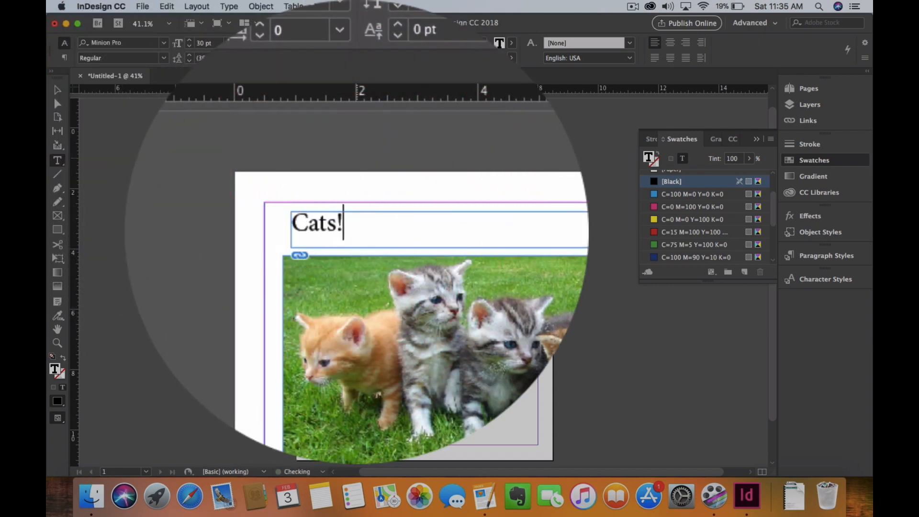
- Format the whole "Cats!" heading in all caps
{"action": "left_click", "coordinate": [351, 226]}
{"action": "left_click_drag", "start_coordinate": [353, 229], "coordinate": [318, 239]}
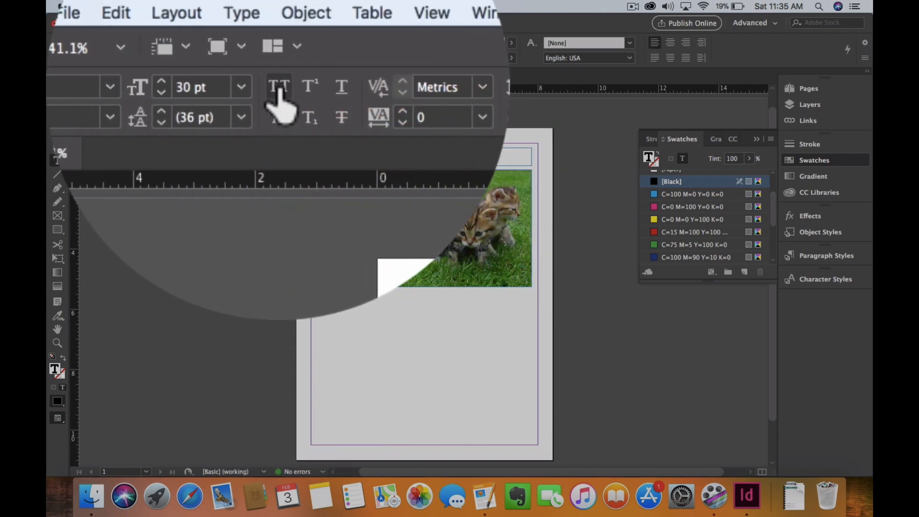
{"action": "left_click", "coordinate": [279, 92]}
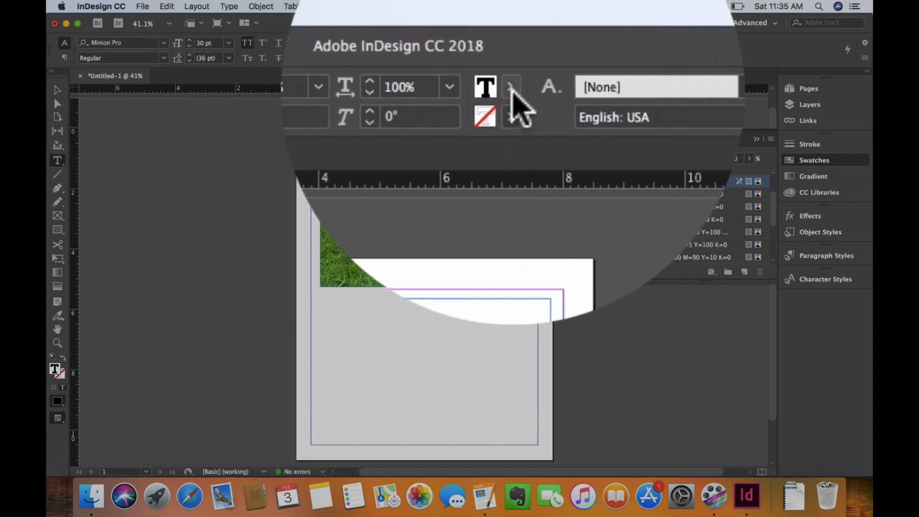
- Fill the heading text with the darker green C=63 M=16 Y=89 swatch from the Muted_Theme group
{"action": "left_click", "coordinate": [512, 86]}
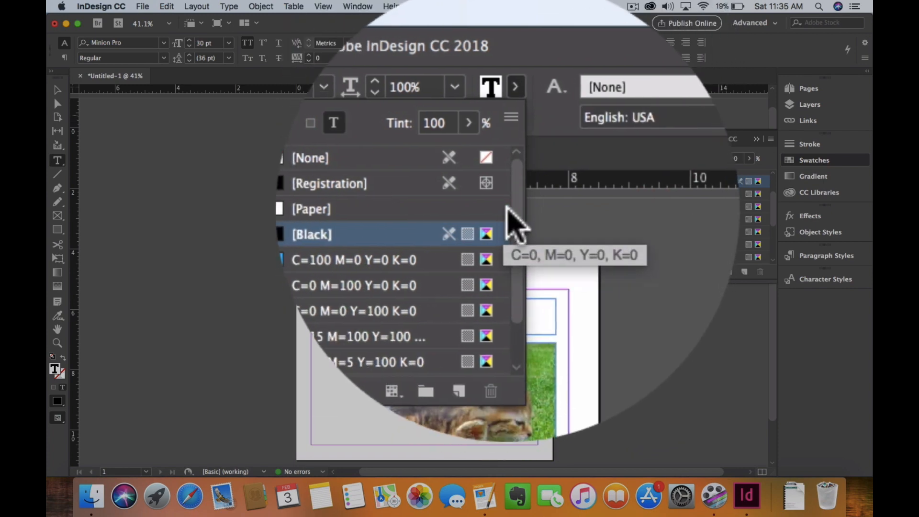
{"action": "left_click_drag", "start_coordinate": [507, 211], "coordinate": [510, 229]}
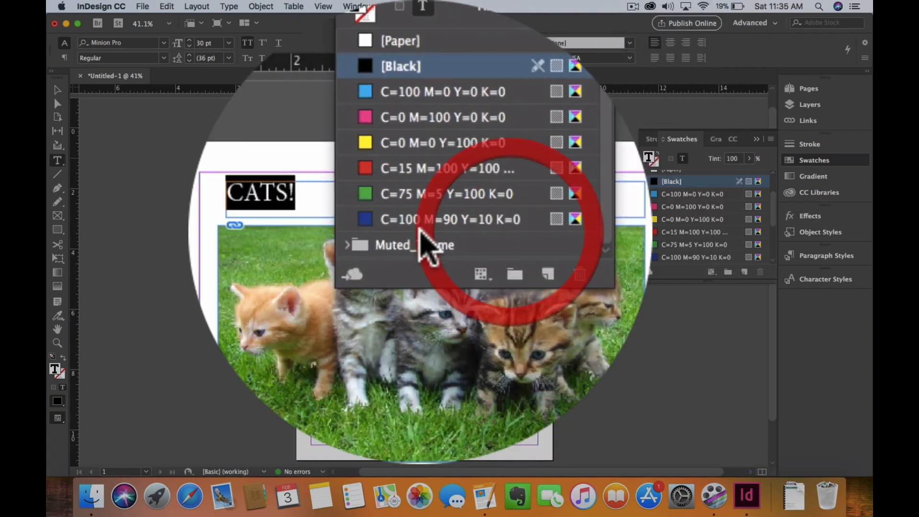
{"action": "left_click", "coordinate": [383, 230]}
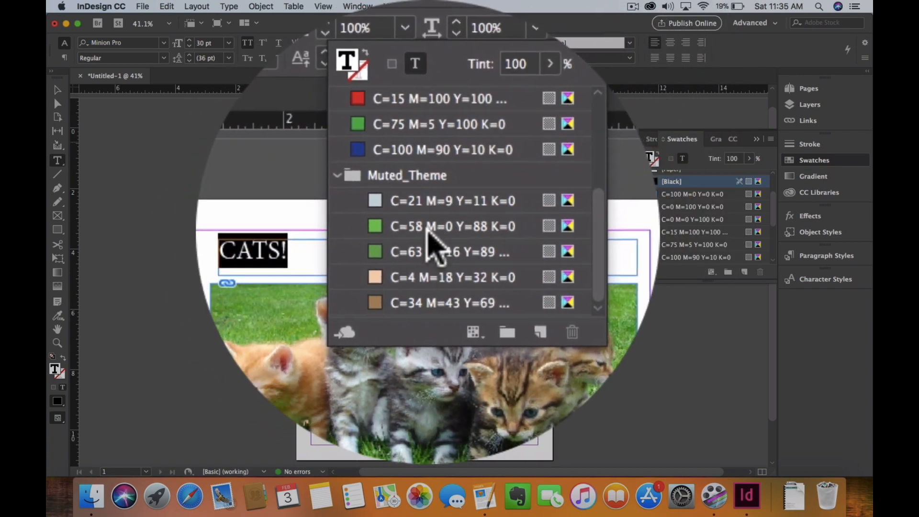
{"action": "left_click", "coordinate": [441, 239]}
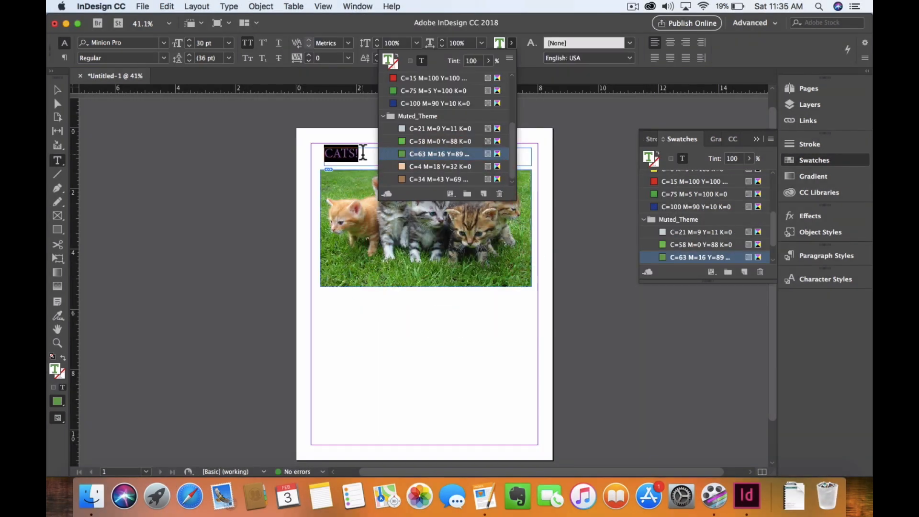
{"action": "left_click", "coordinate": [380, 154]}
{"action": "left_click_drag", "start_coordinate": [377, 156], "coordinate": [309, 150]}
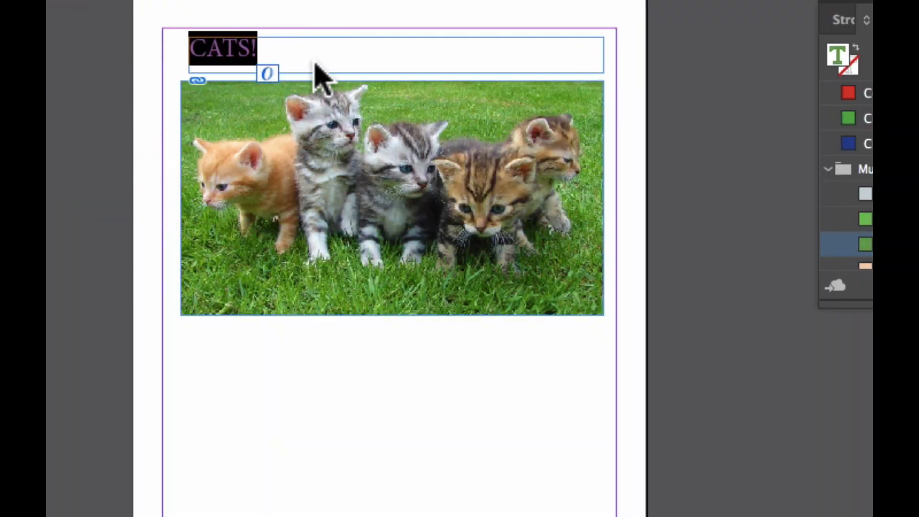
{"action": "left_click", "coordinate": [349, 56]}
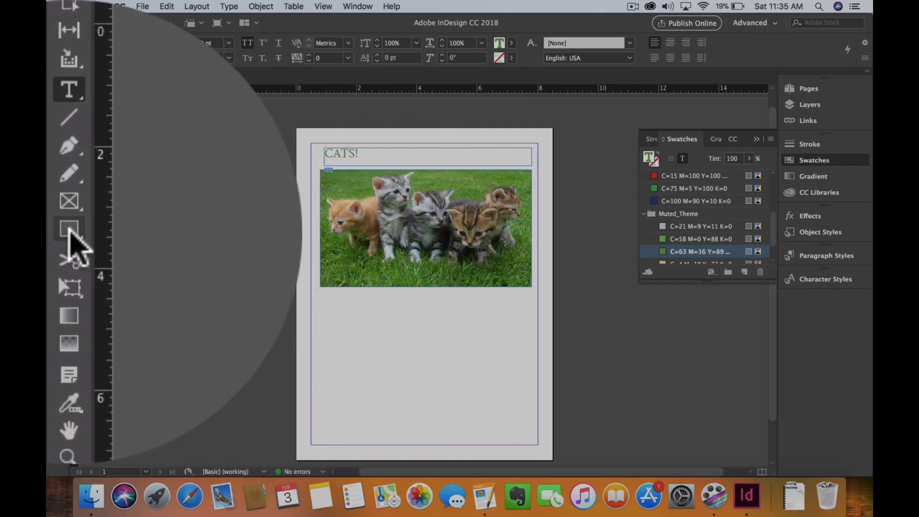
- Draw a rectangle about 6.86 in by 4.625 in below the photo and fill it with Muted_Theme's C=4 M=18 Y=32 K=0 swatch
{"action": "left_click", "coordinate": [72, 244]}
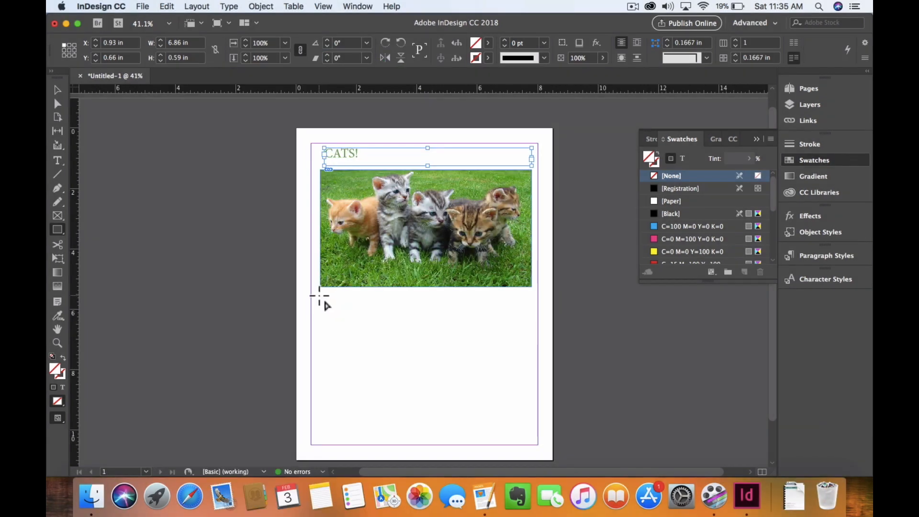
{"action": "mouse_move", "coordinate": [320, 295]}
{"action": "left_mouse_down"}
{"action": "mouse_move", "coordinate": [451, 308]}
{"action": "mouse_move", "coordinate": [455, 366]}
{"action": "mouse_move", "coordinate": [322, 436]}
{"action": "mouse_move", "coordinate": [528, 434]}
{"action": "left_mouse_up"}
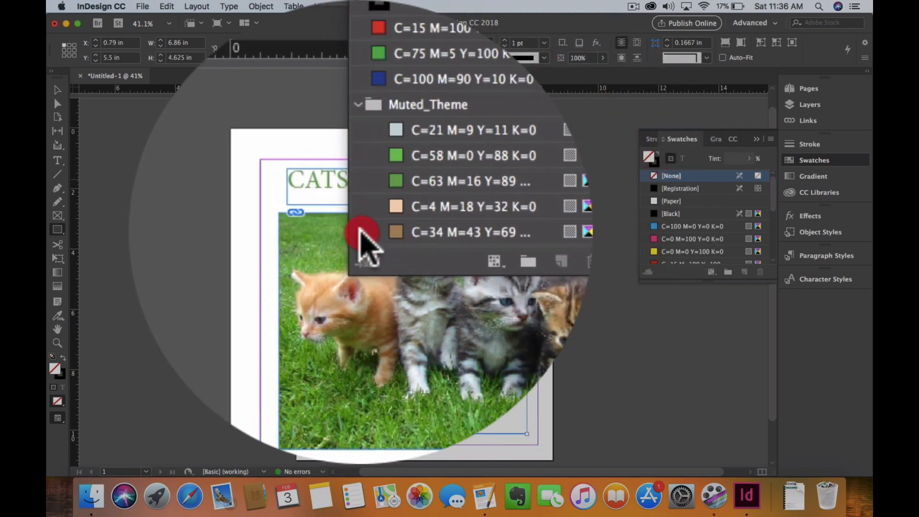
{"action": "left_click", "coordinate": [362, 233]}
{"action": "left_click", "coordinate": [417, 231]}
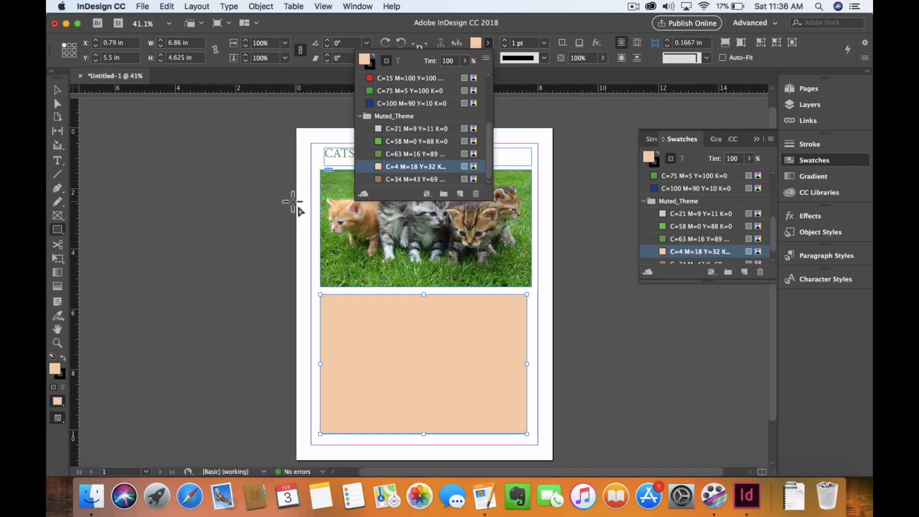
{"action": "left_click", "coordinate": [287, 199]}
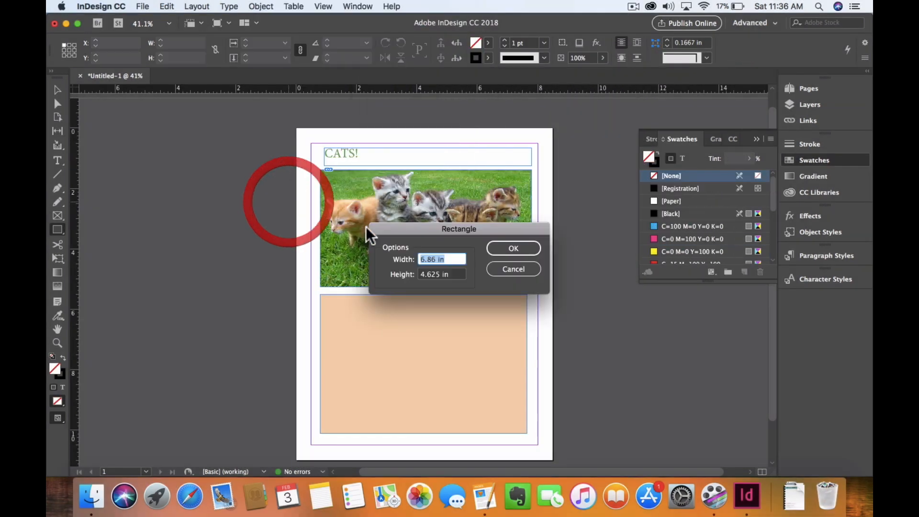
{"action": "left_click", "coordinate": [503, 272]}
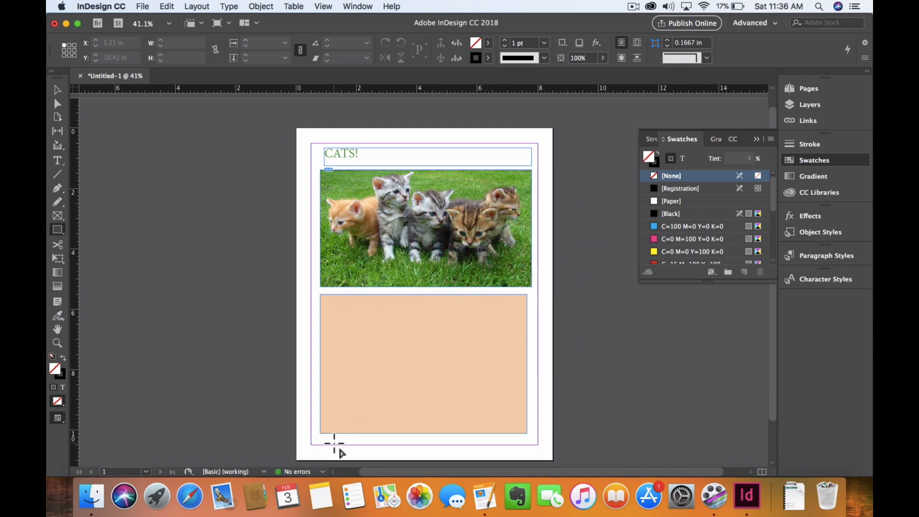